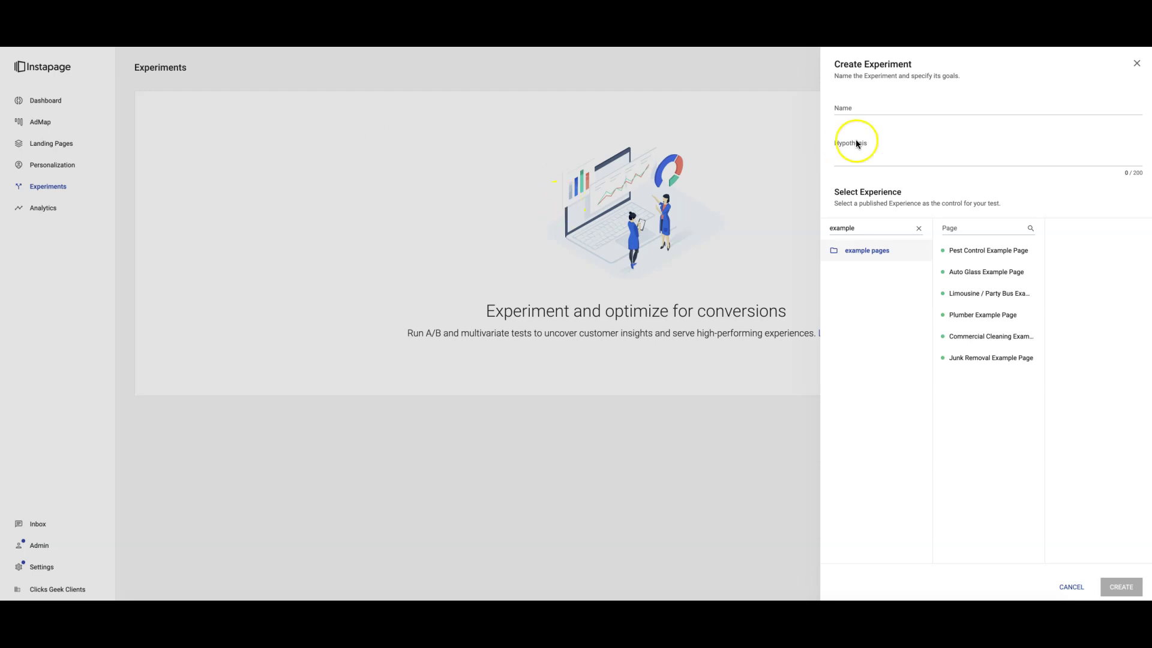
- Name the experiment 'pest control page' and replace the hypothesis with 'headline and form CTA'
{"action": "left_click", "coordinate": [848, 110]}
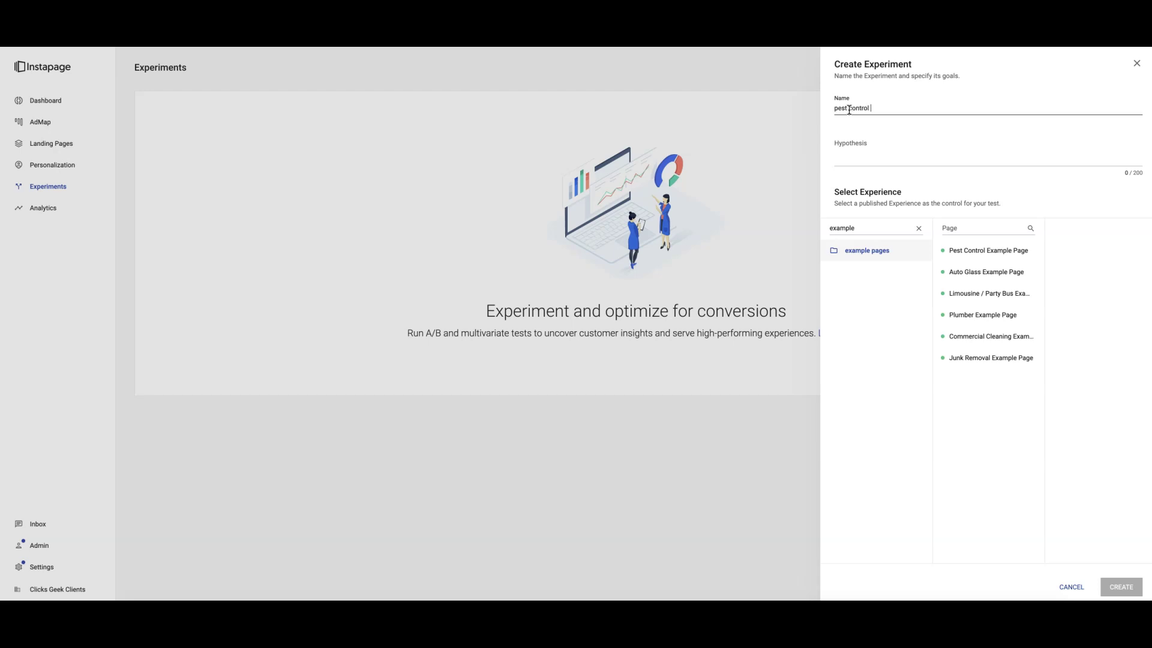
{"action": "type", "text": "pest control page"}
{"action": "left_click", "coordinate": [899, 104]}
{"action": "left_click", "coordinate": [853, 154]}
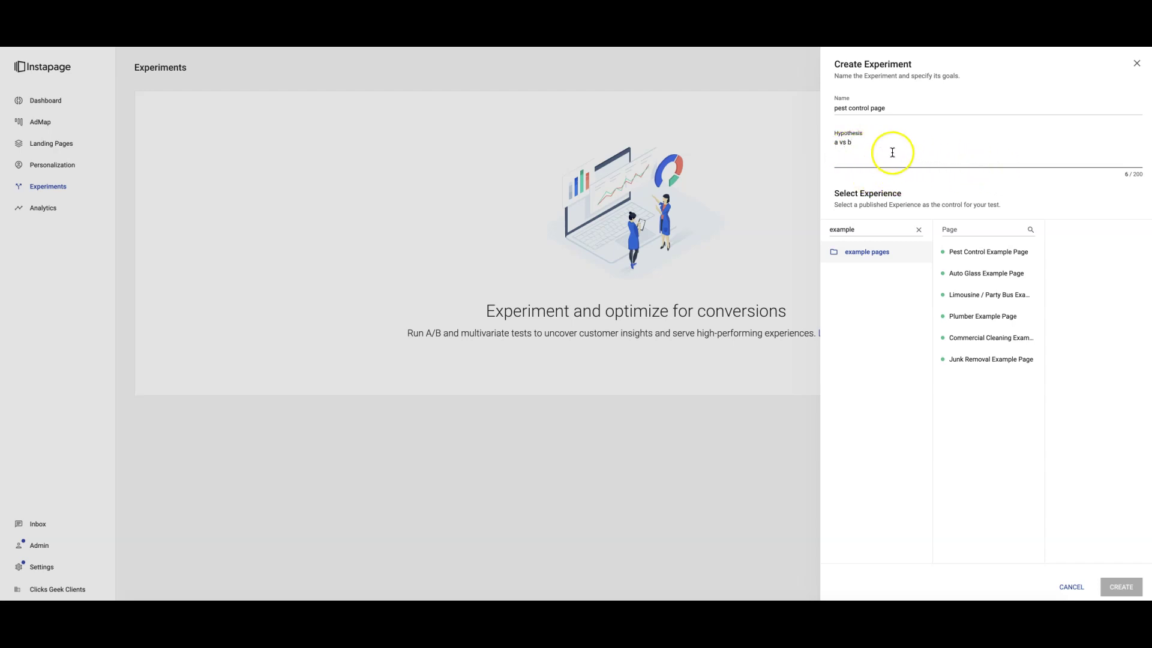
{"action": "left_click", "coordinate": [849, 144]}
{"action": "left_click_drag", "start_coordinate": [849, 143], "coordinate": [831, 144]}
{"action": "type", "text": "headline and form CTA"}
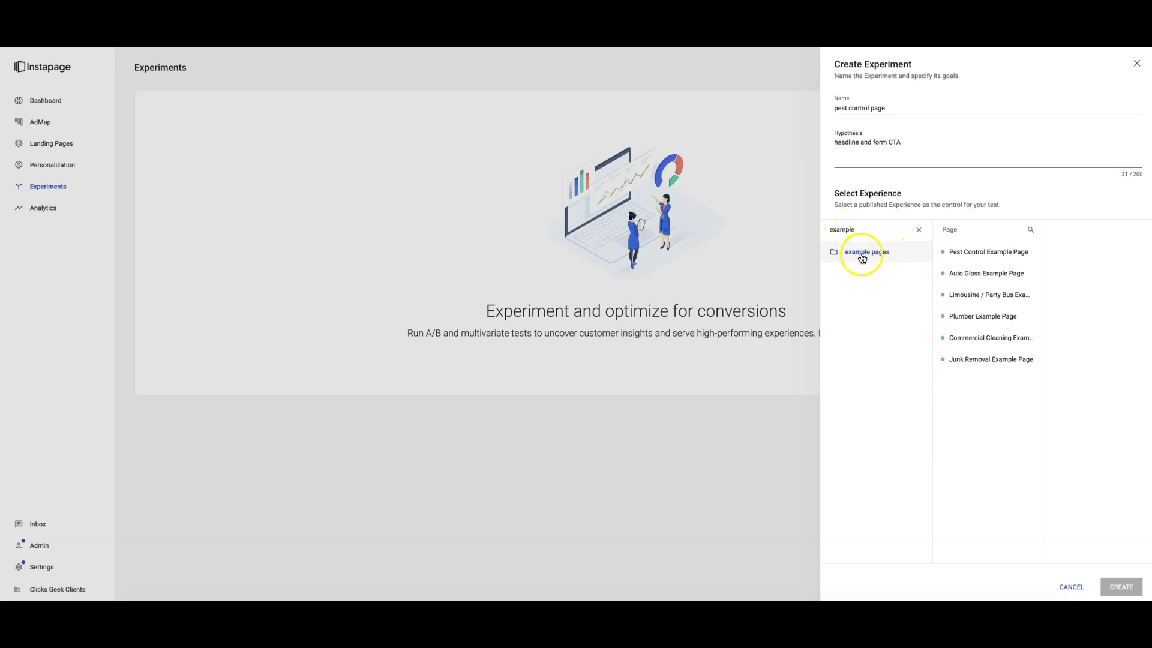
- Set the Pest Control Example Page's Default Experience as control and create the experiment
{"action": "left_click", "coordinate": [973, 258]}
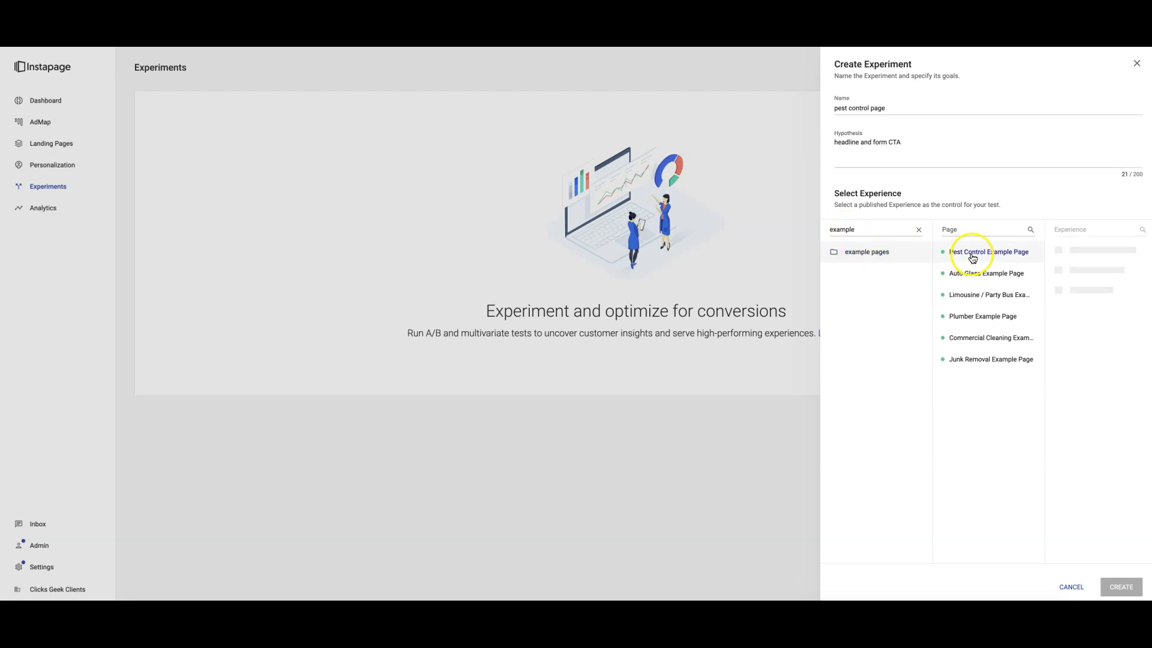
{"action": "left_click", "coordinate": [1080, 257]}
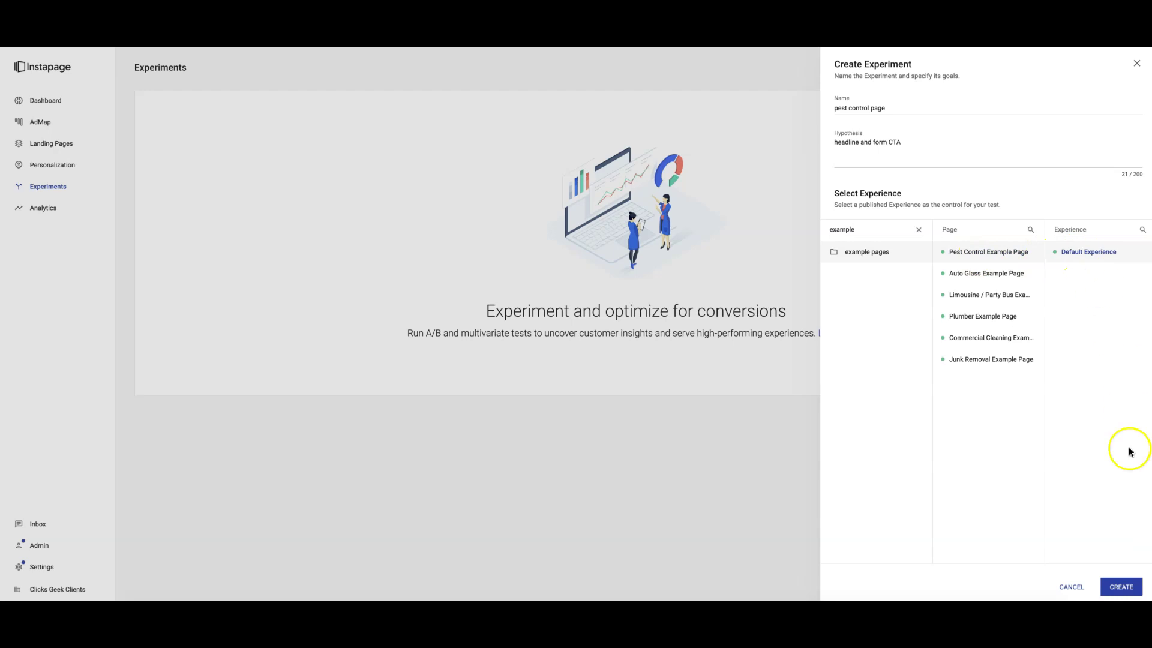
{"action": "left_click", "coordinate": [1119, 586]}
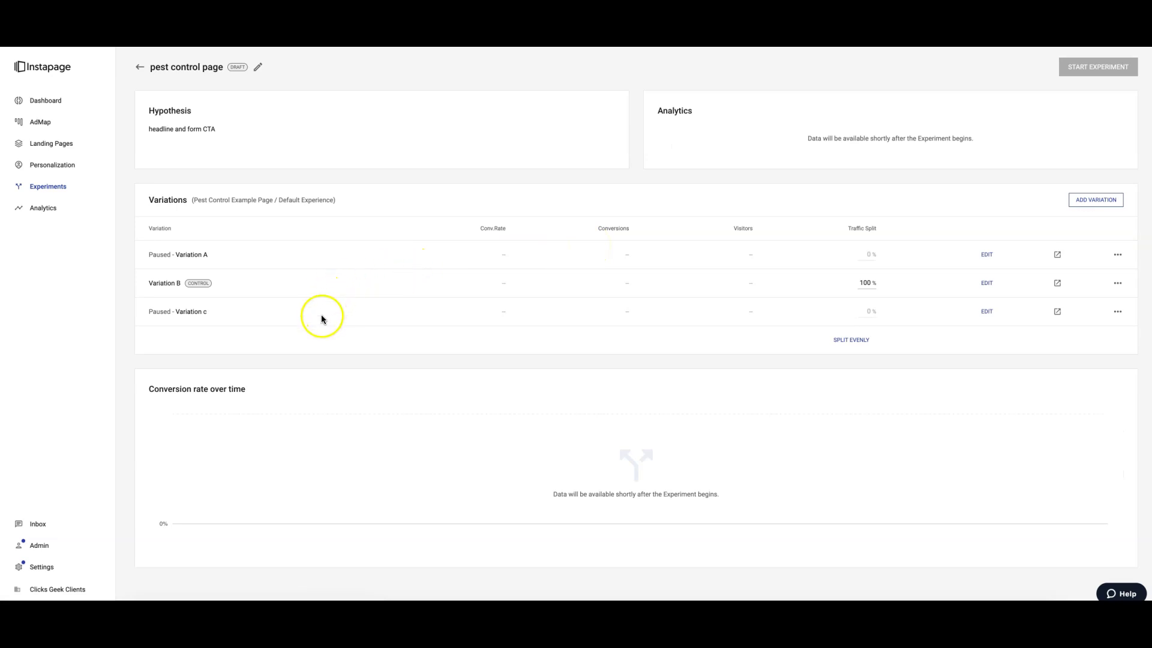
- Delete Variation c, confirming with DELETE
{"action": "left_click", "coordinate": [1119, 312]}
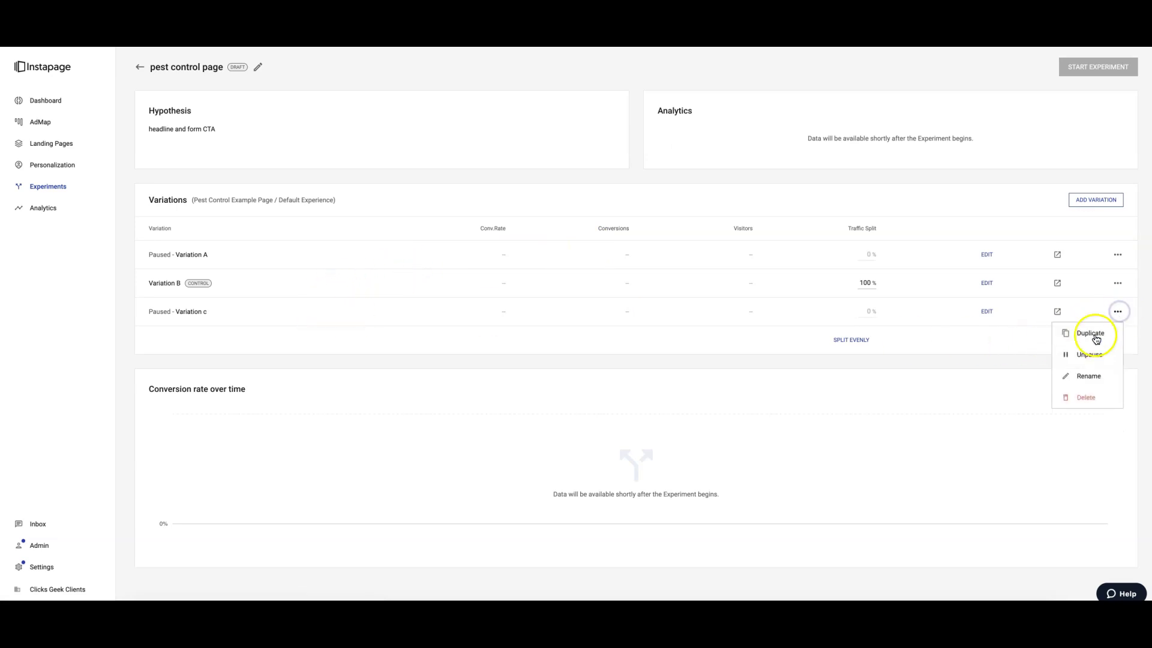
{"action": "left_click", "coordinate": [1086, 398]}
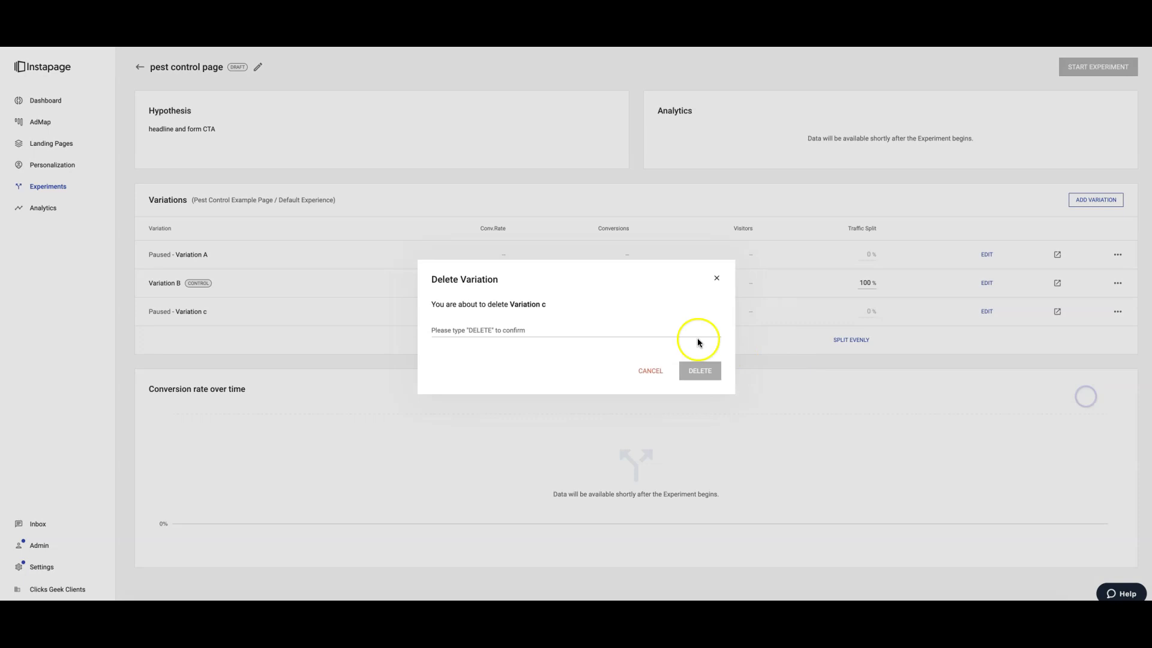
{"action": "left_click", "coordinate": [538, 329]}
{"action": "type", "text": "DELE"}
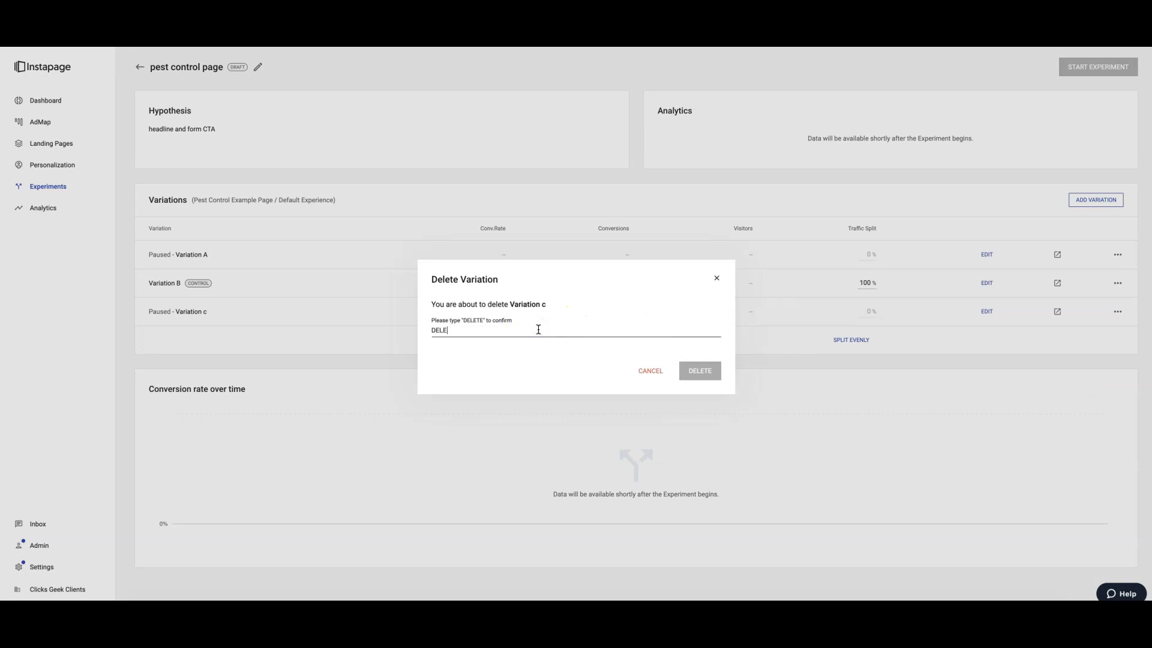
{"action": "type", "text": "TE"}
{"action": "left_click", "coordinate": [701, 370]}
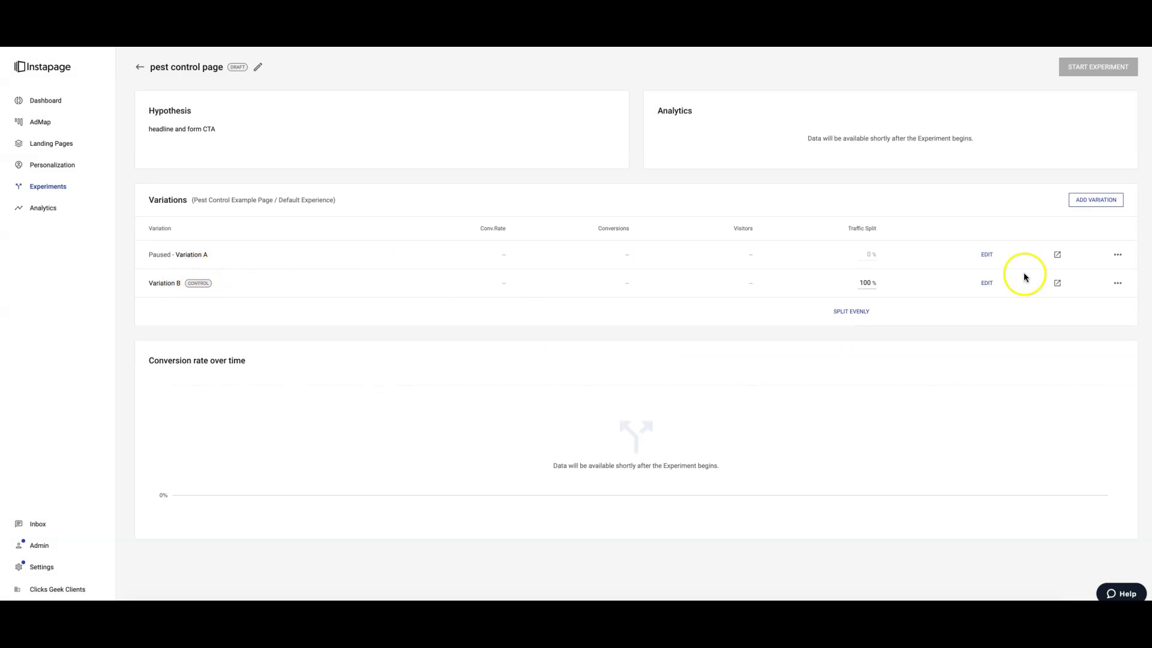
- Duplicate Variation B and rename the copy to Variation C
{"action": "left_click", "coordinate": [1114, 285]}
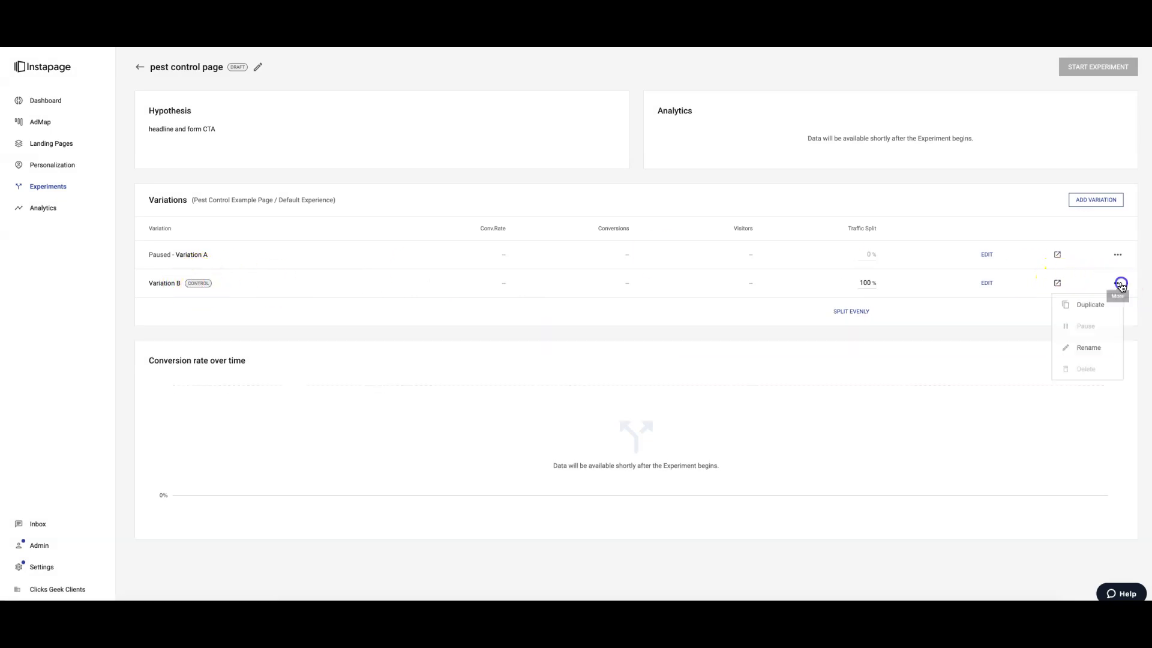
{"action": "left_click", "coordinate": [1096, 304]}
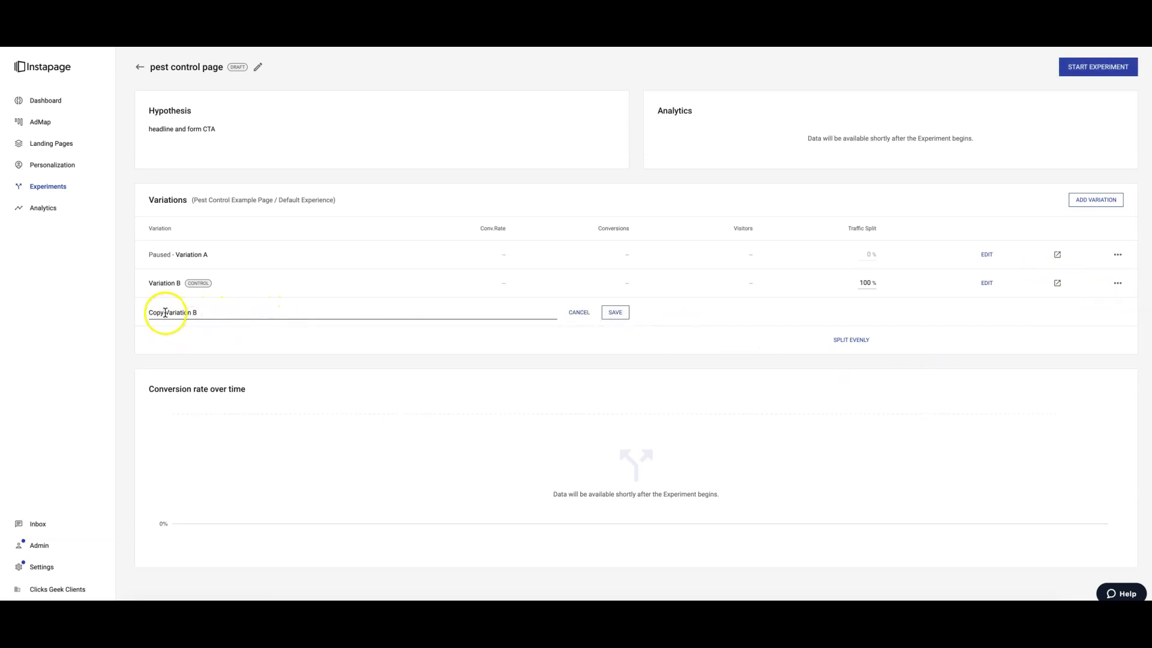
{"action": "left_click_drag", "start_coordinate": [165, 313], "coordinate": [130, 314]}
{"action": "key", "text": "BackSpace"}
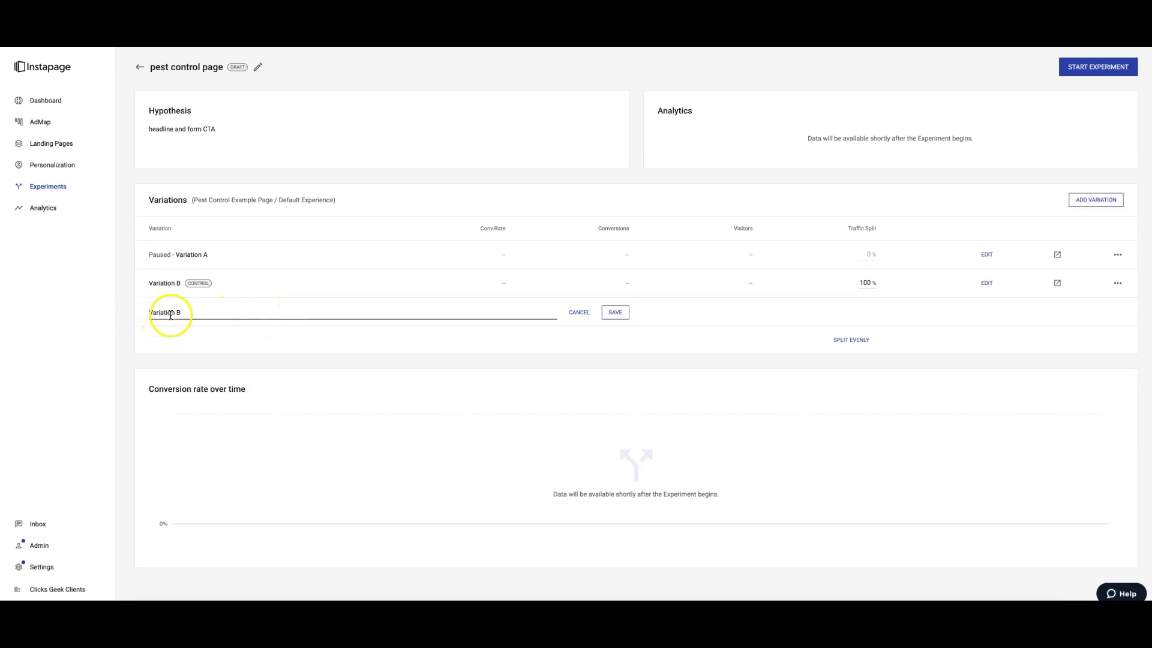
{"action": "left_click", "coordinate": [188, 312]}
{"action": "key", "text": "BackSpace"}
{"action": "left_click", "coordinate": [613, 312]}
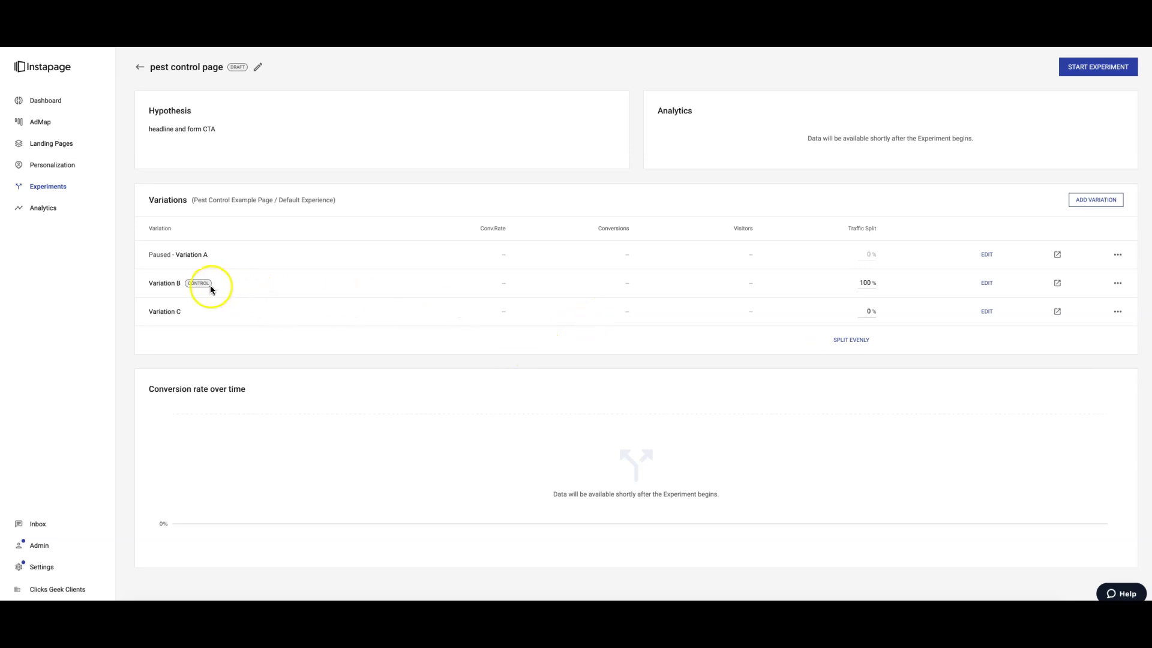
- Give Variations B and C 50% traffic each
{"action": "left_click", "coordinate": [858, 312]}
{"action": "type", "text": "50"}
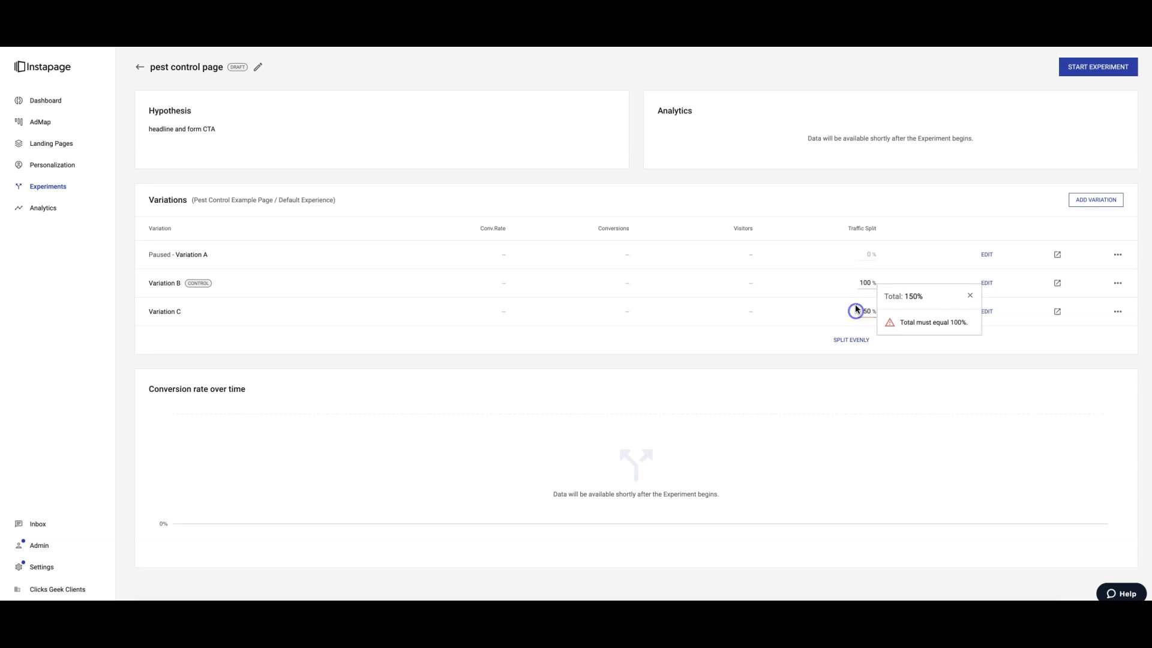
{"action": "left_click", "coordinate": [867, 283]}
{"action": "key", "text": "BackSpace"}
{"action": "type", "text": "50"}
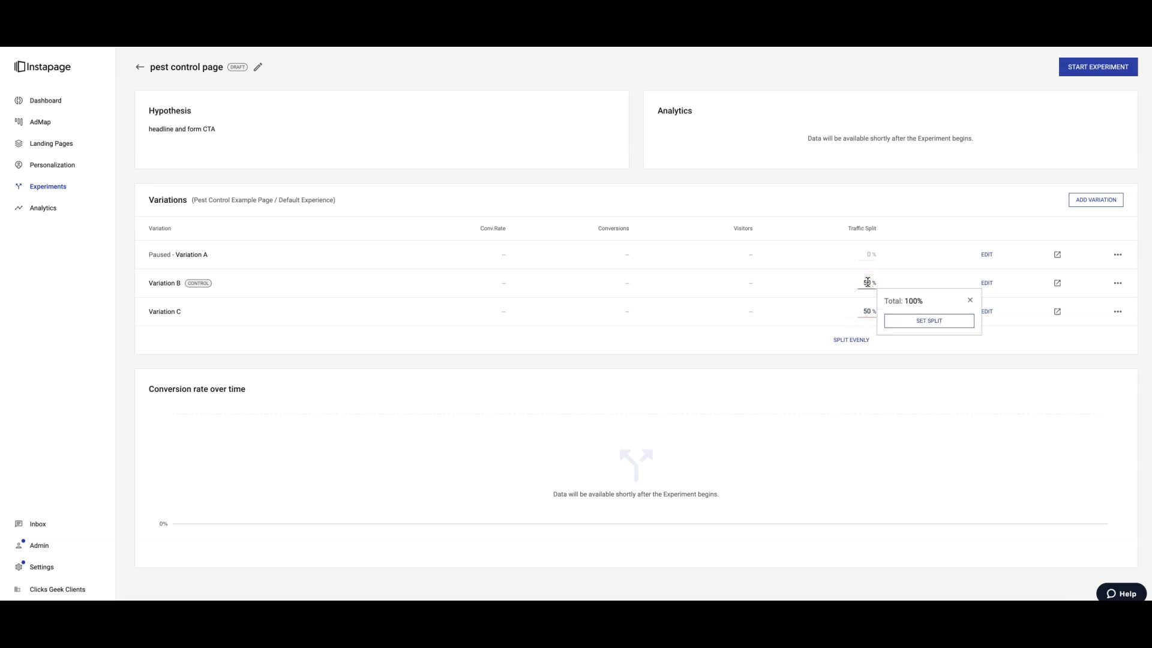
{"action": "left_click", "coordinate": [910, 319]}
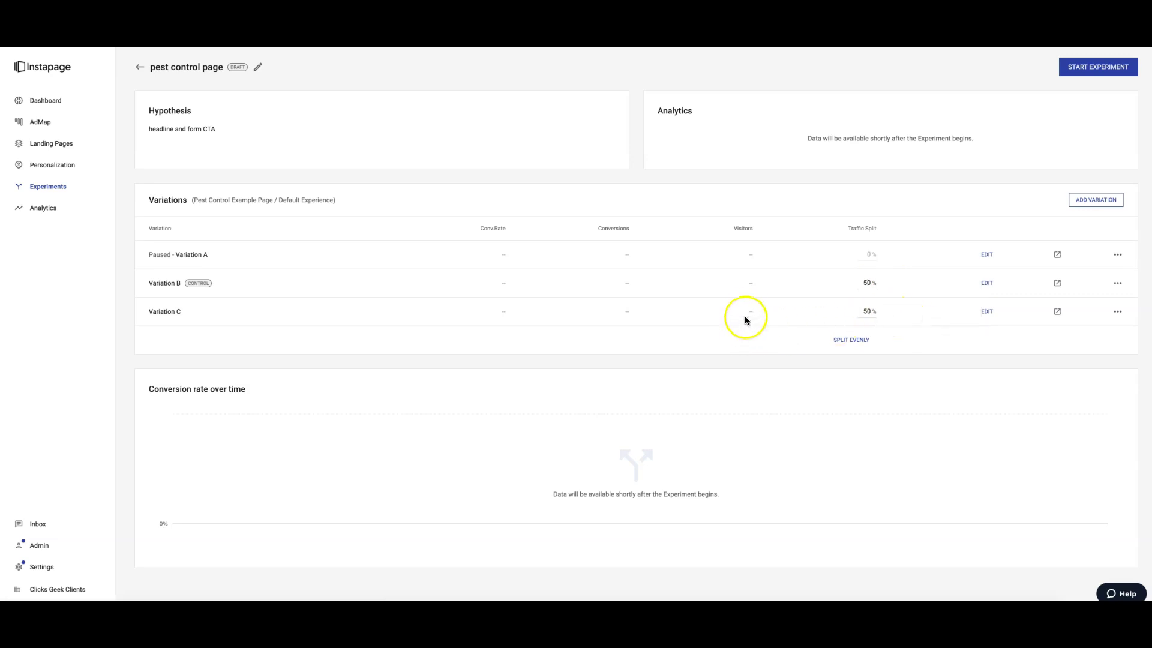
- In Variation C, change the form heading 'Request a Free Estimate' to 'Get Rid Of Pests'
{"action": "left_click", "coordinate": [986, 312]}
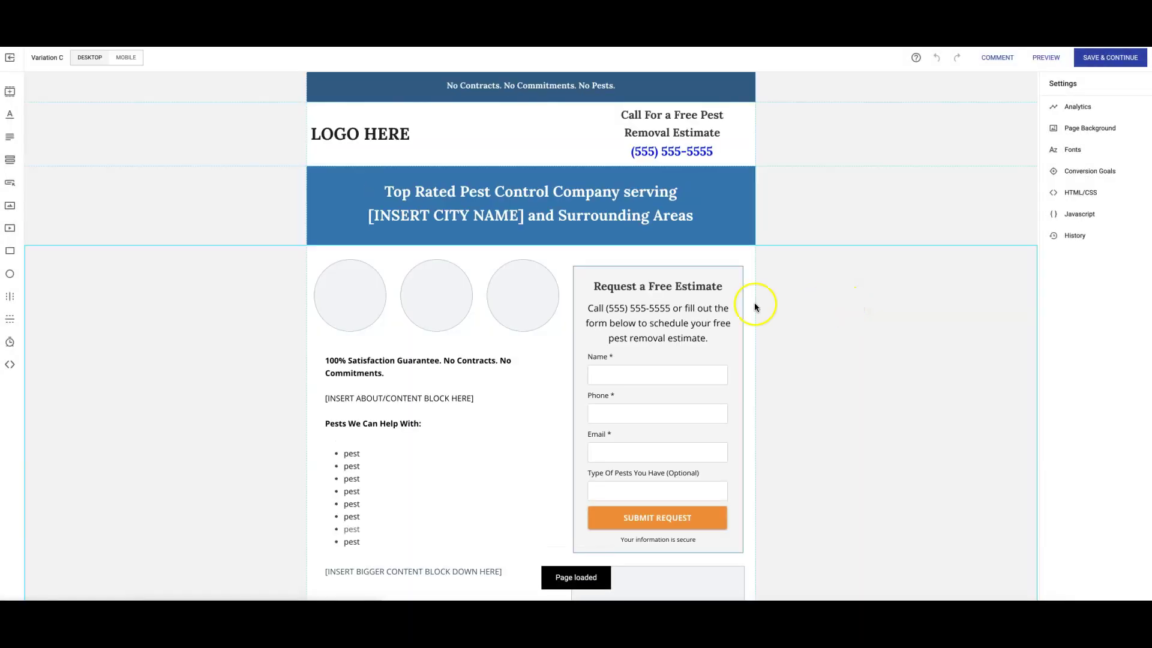
{"action": "left_click", "coordinate": [649, 287]}
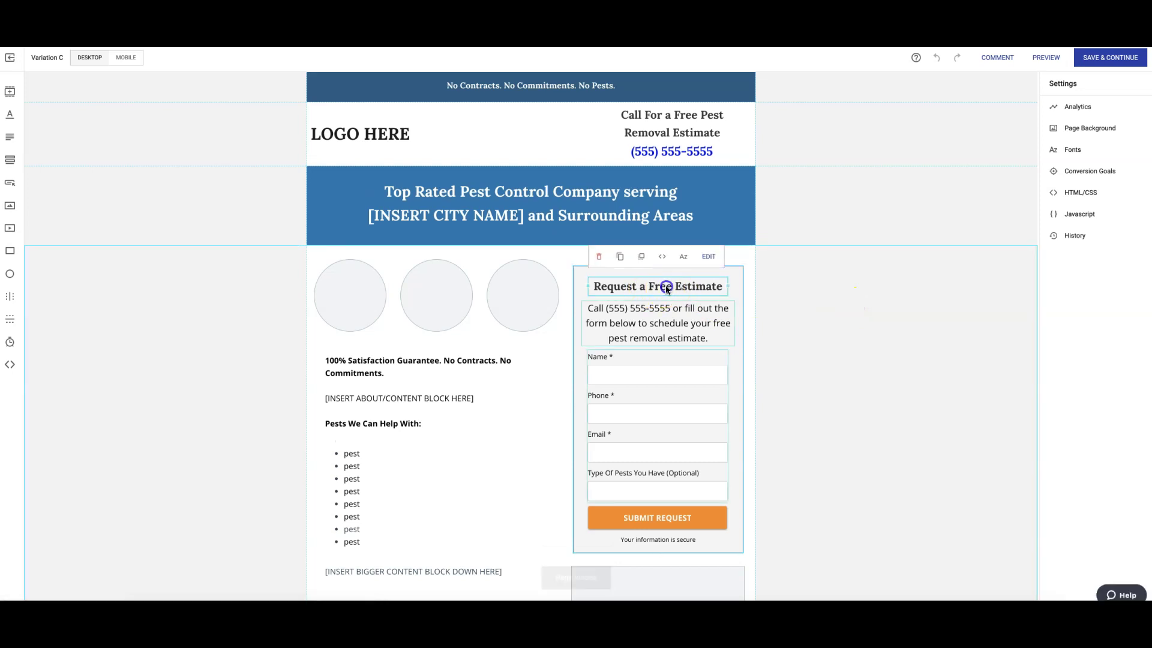
{"action": "left_click", "coordinate": [666, 289]}
{"action": "triple_click", "coordinate": [665, 286]}
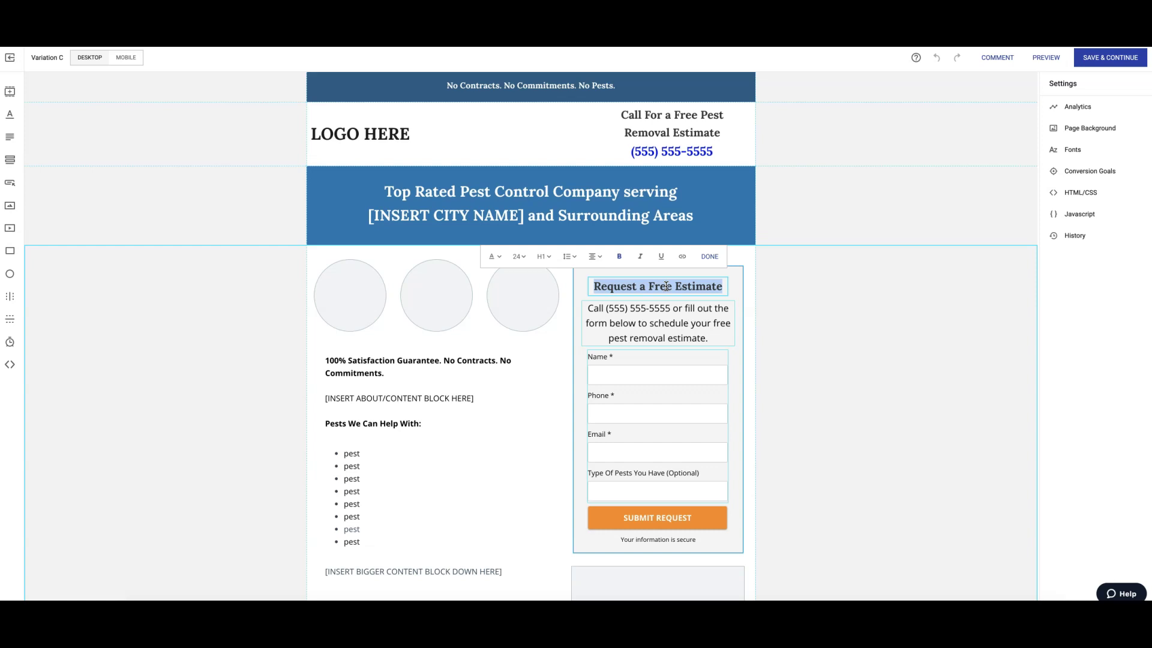
{"action": "type", "text": "Get Rid "}
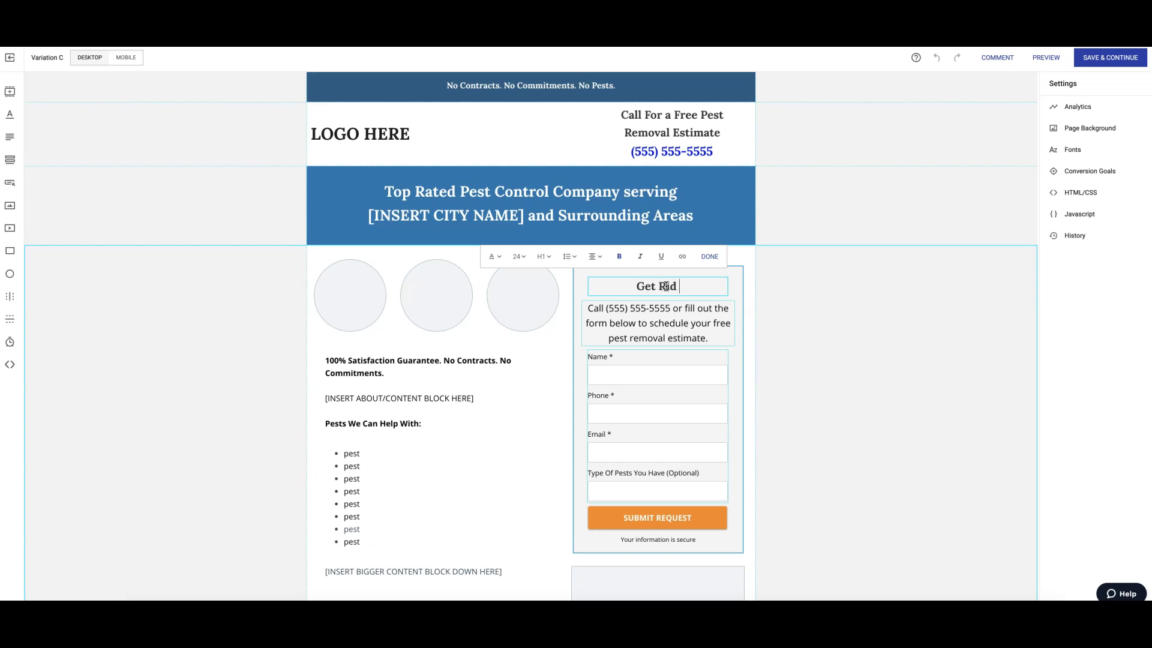
{"action": "type", "text": "Of Pests"}
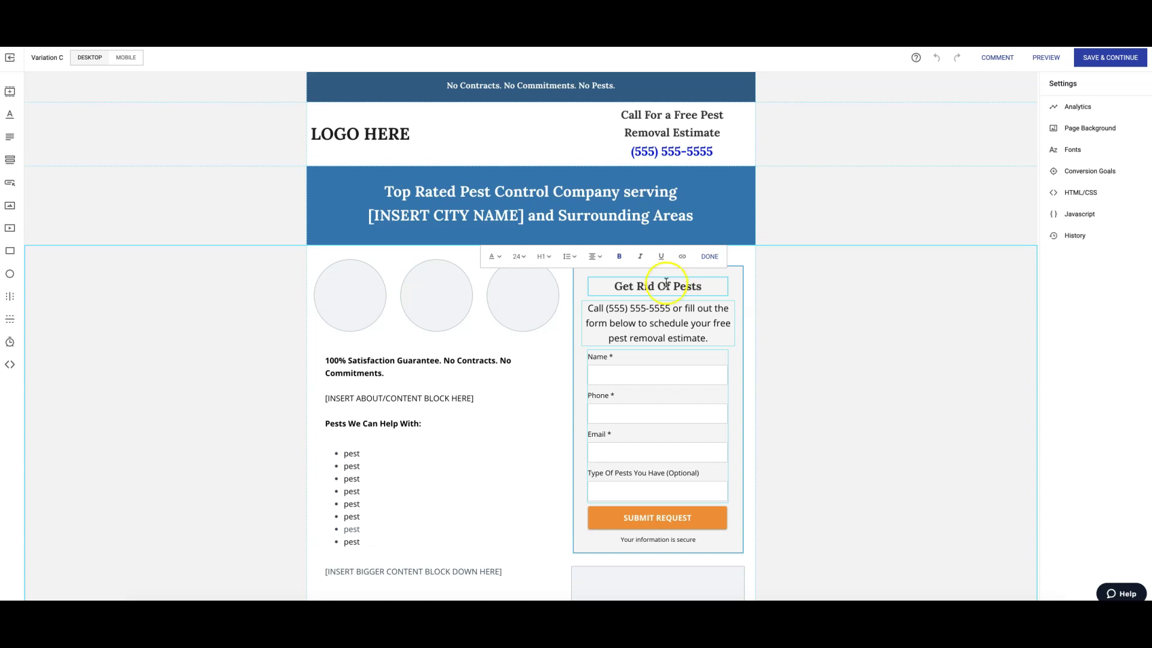
- Replace 'Top Rated' with 'Award Winning' in the banner headline
{"action": "left_click", "coordinate": [507, 188]}
{"action": "left_click_drag", "start_coordinate": [465, 189], "coordinate": [377, 190]}
{"action": "type", "text": "Award Win"}
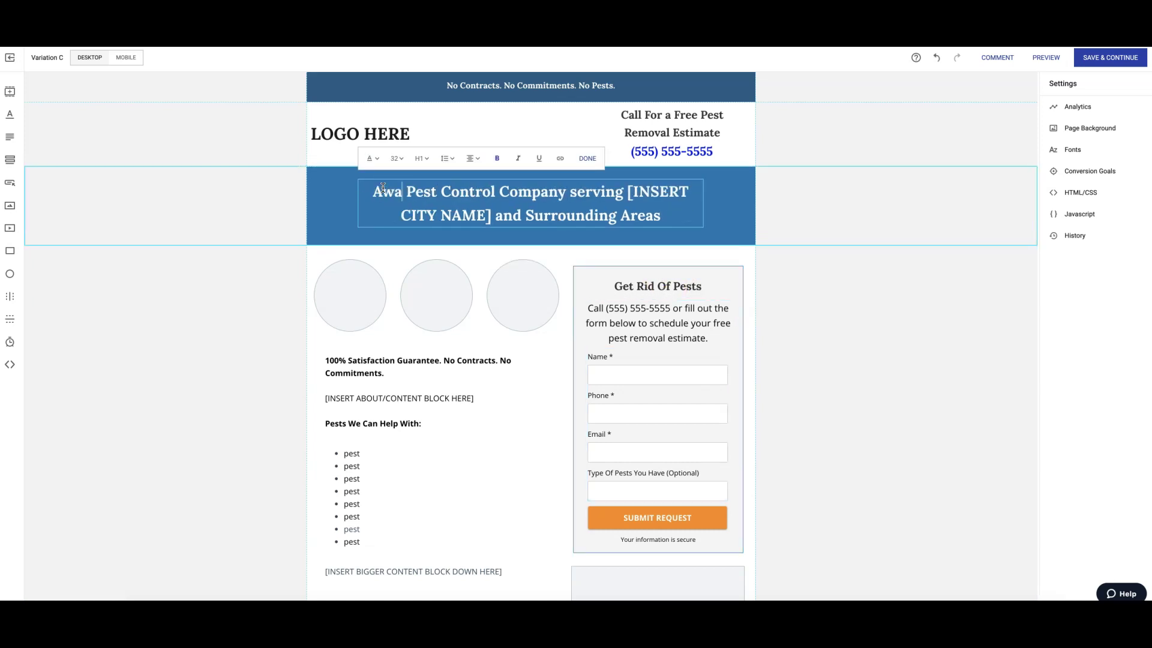
{"action": "type", "text": "ning"}
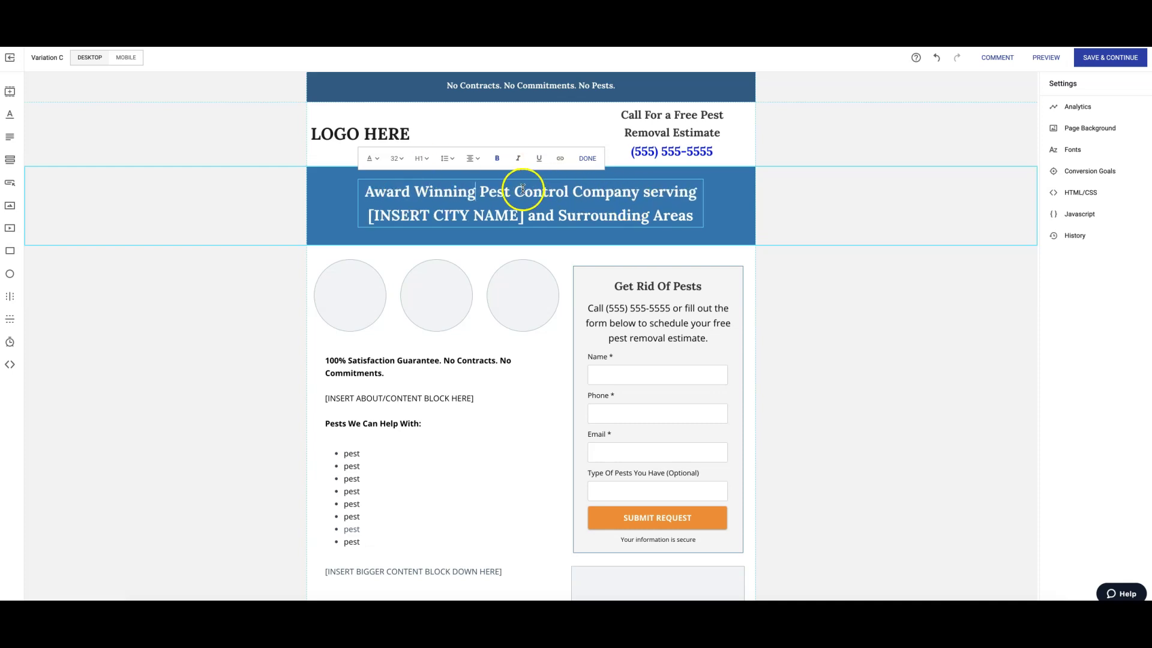
{"action": "left_click", "coordinate": [664, 286]}
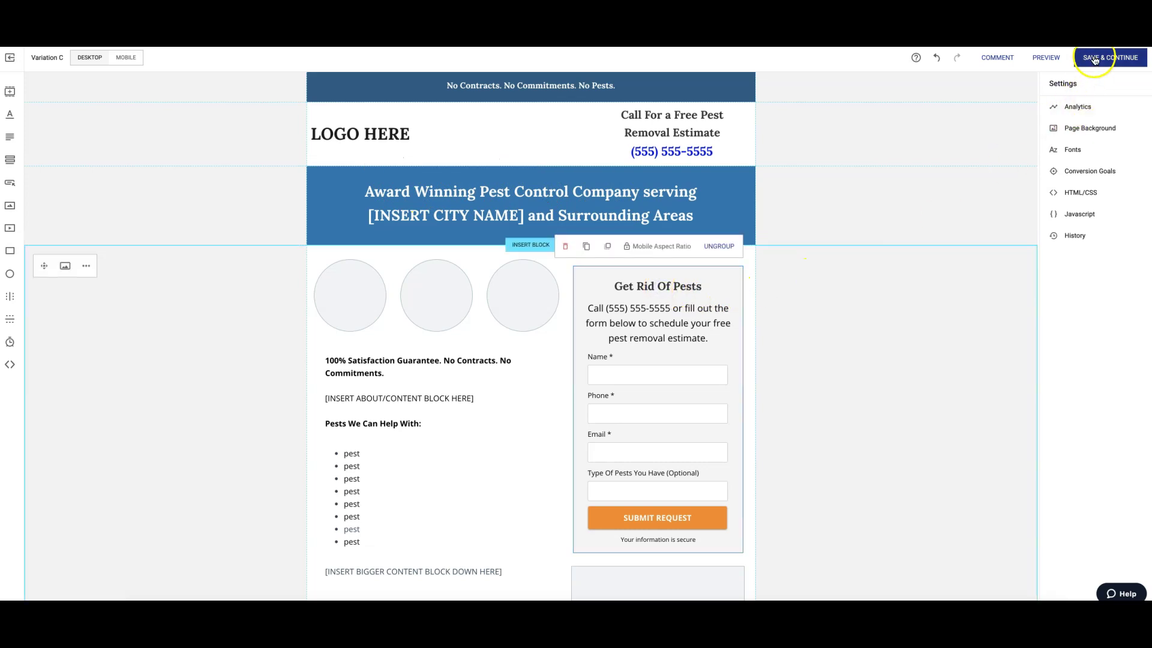
- Review Variation C in mobile view, then save and continue to the experiment
{"action": "left_click", "coordinate": [131, 58]}
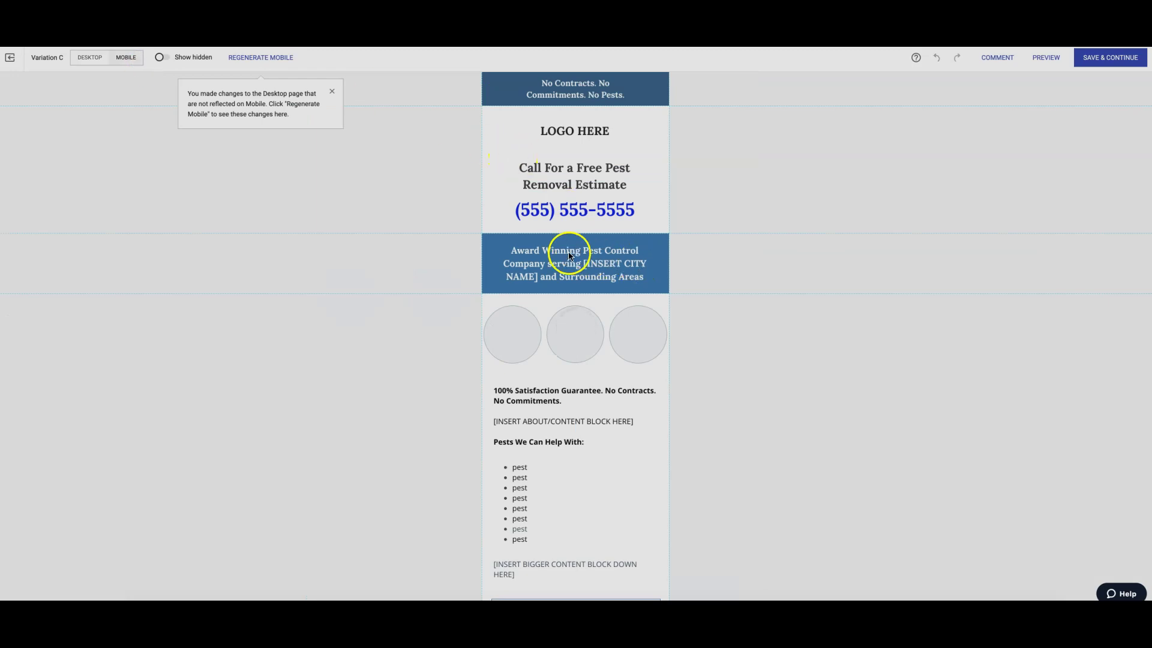
{"action": "scroll", "coordinate": [714, 369], "scroll_direction": "down", "scroll_amount": 4}
{"action": "scroll", "coordinate": [714, 370], "scroll_direction": "up", "scroll_amount": 4}
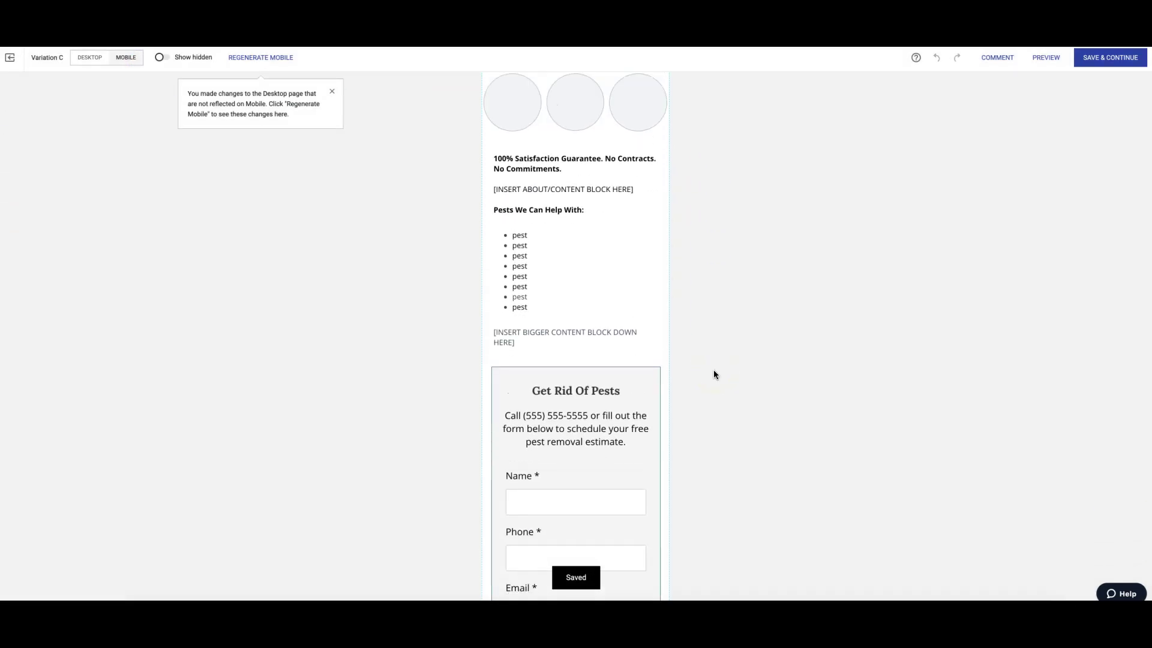
{"action": "left_click", "coordinate": [1126, 57]}
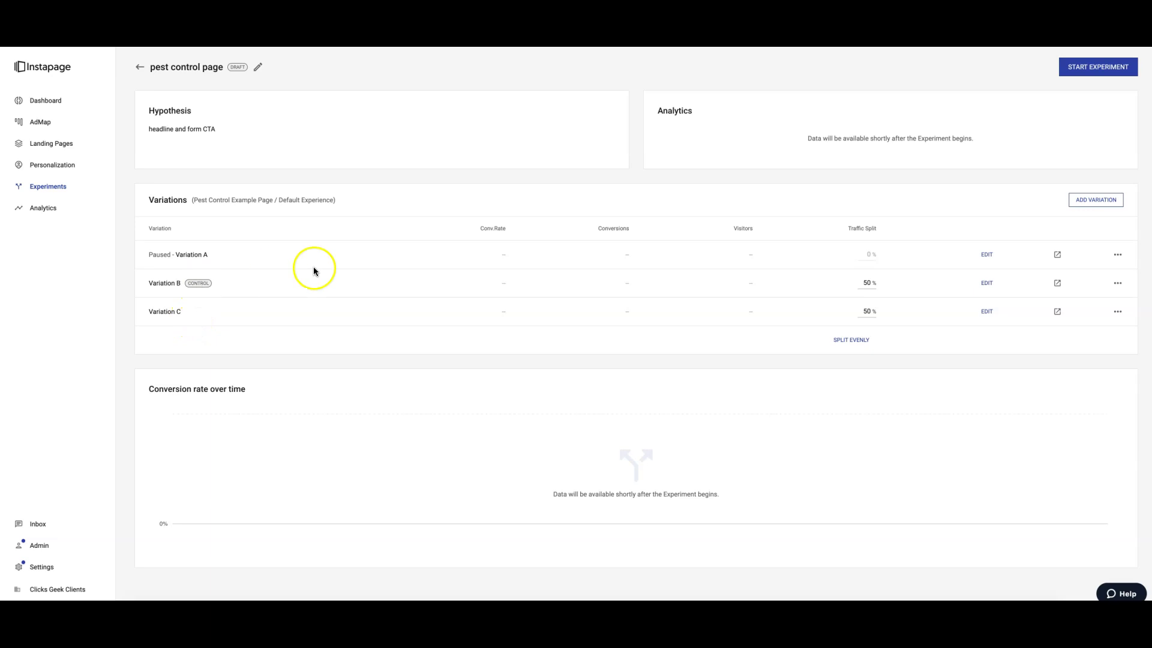
- Start the pest control page experiment immediately
{"action": "left_click", "coordinate": [1084, 74]}
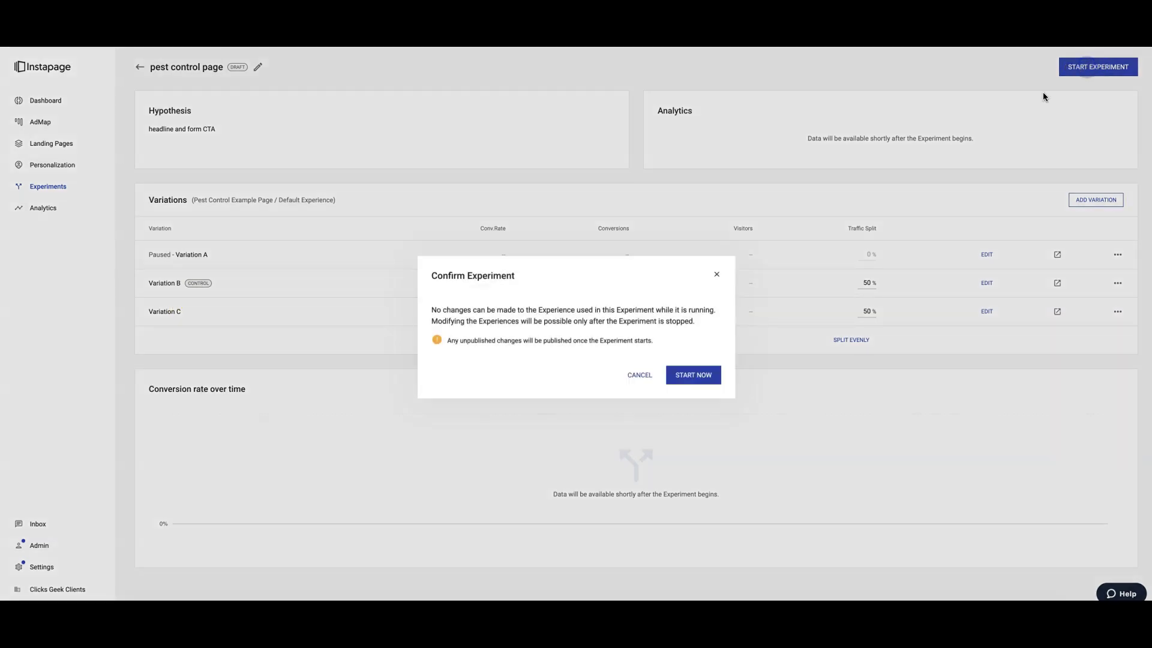
{"action": "left_click", "coordinate": [694, 376]}
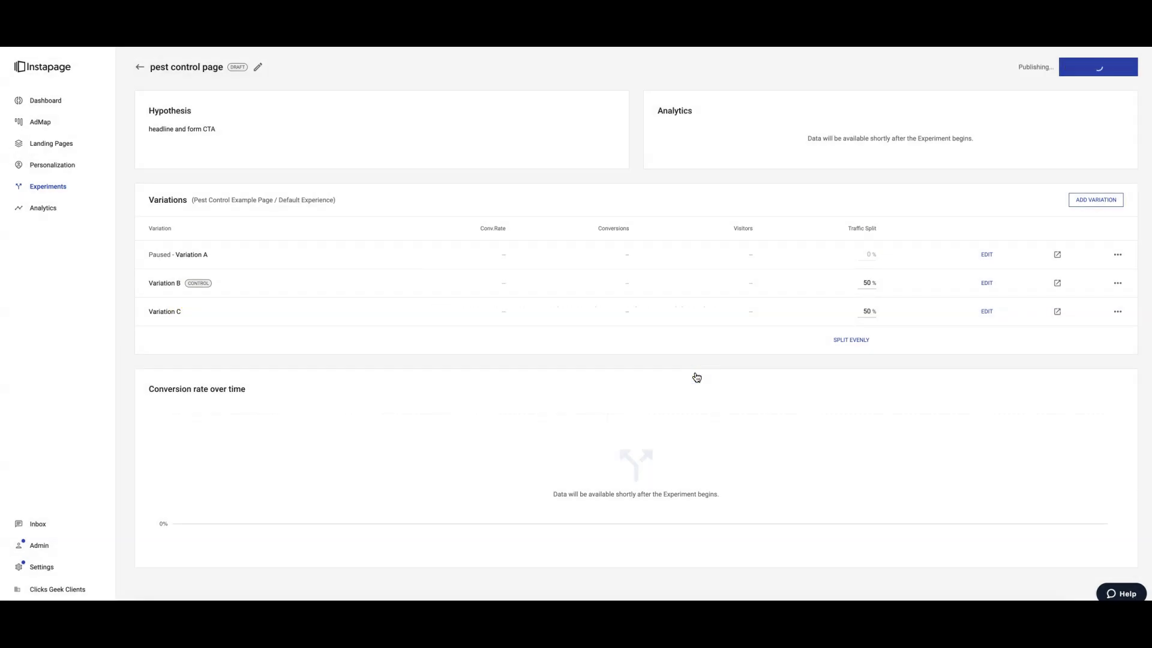
{"action": "left_click", "coordinate": [617, 314]}
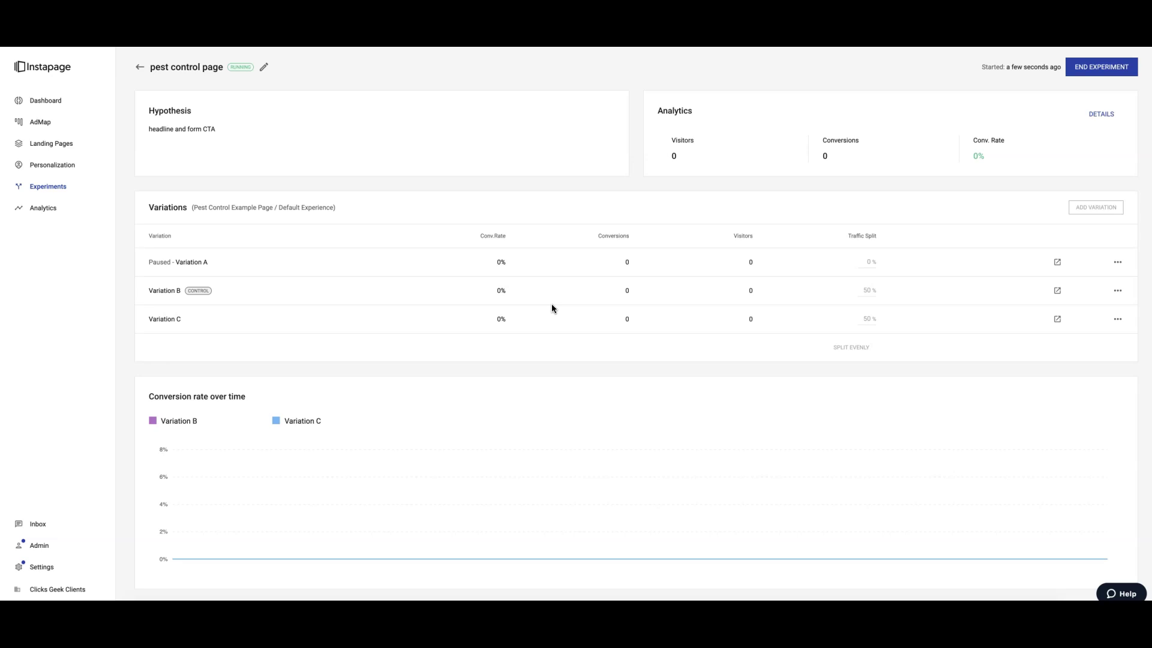
- End the experiment now with Variation B kept as the winner
{"action": "left_click", "coordinate": [1109, 67]}
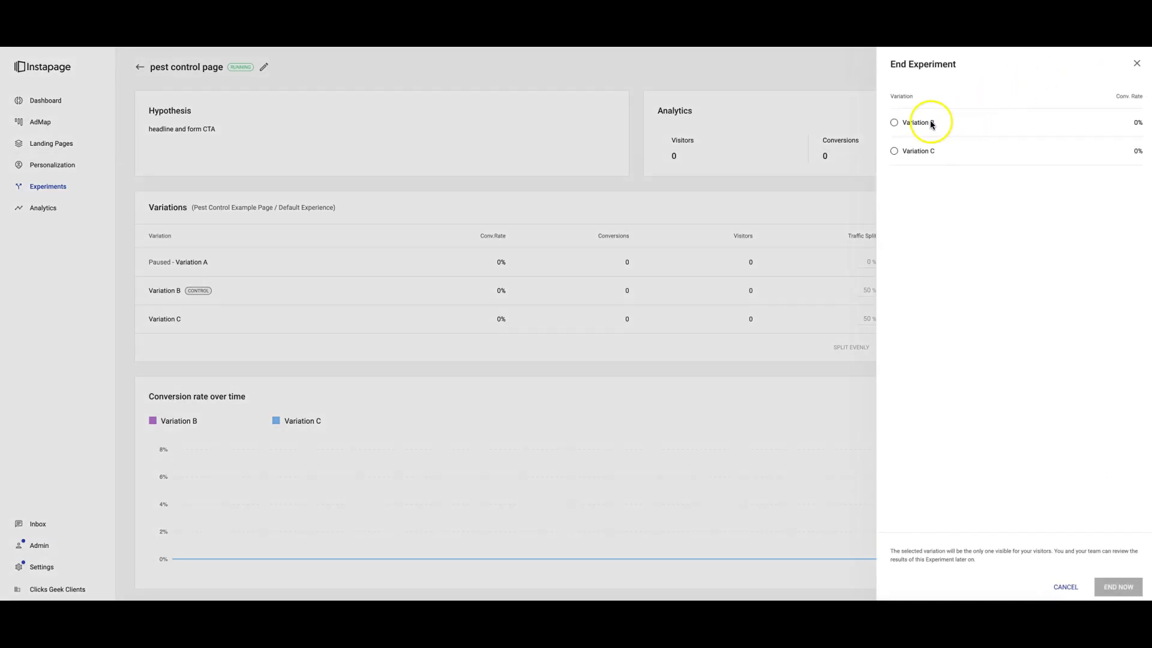
{"action": "left_click", "coordinate": [893, 122]}
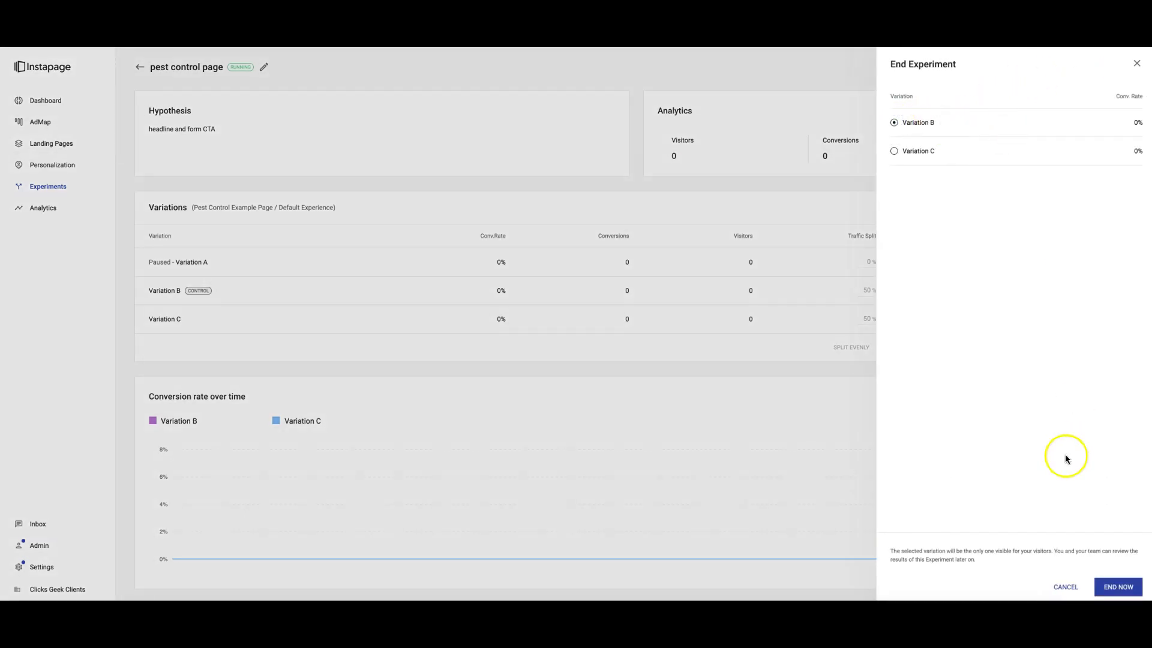
{"action": "left_click", "coordinate": [1119, 589]}
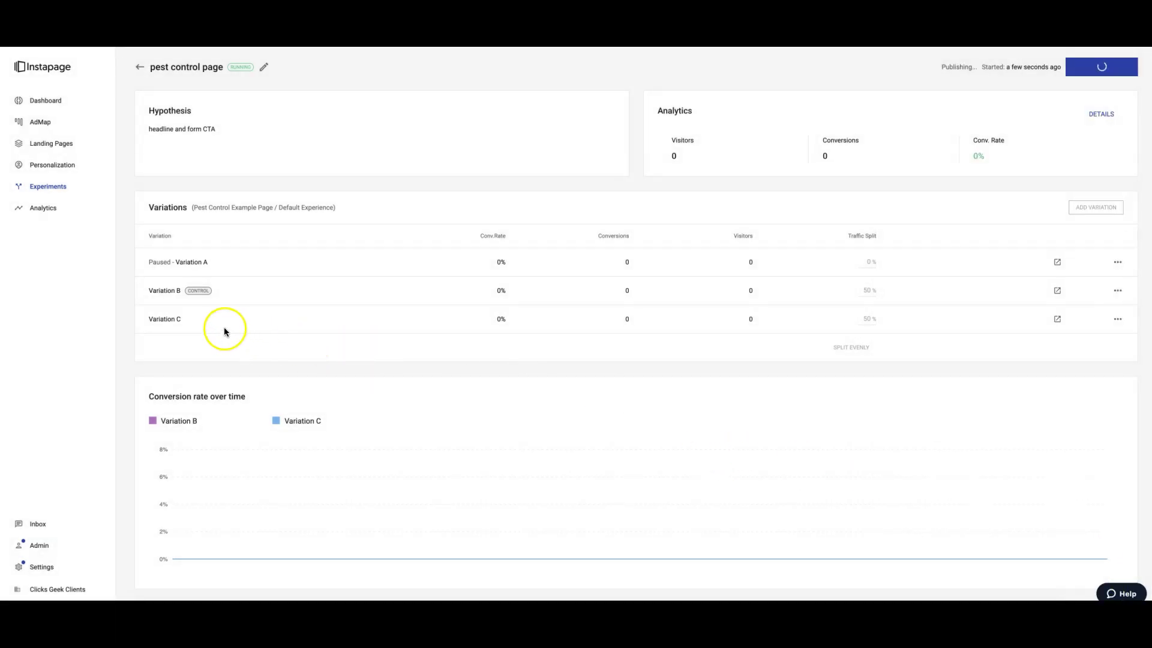